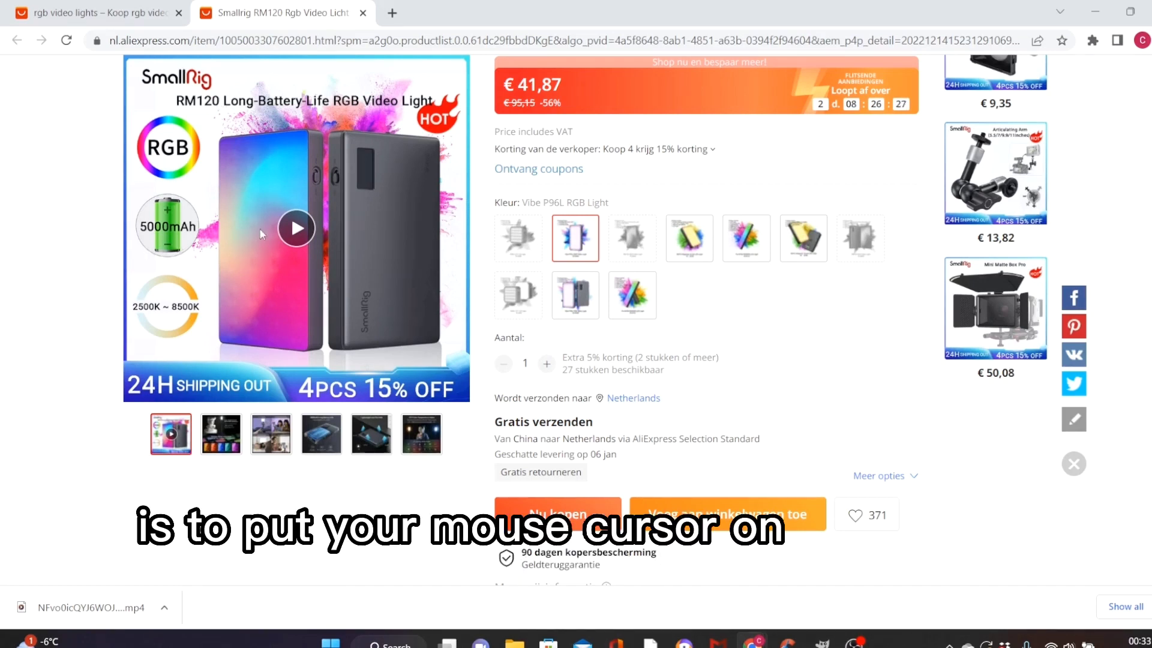
- Inspect the SmallRig product video image to open its HTML in DevTools Elements
right_click(301, 229)
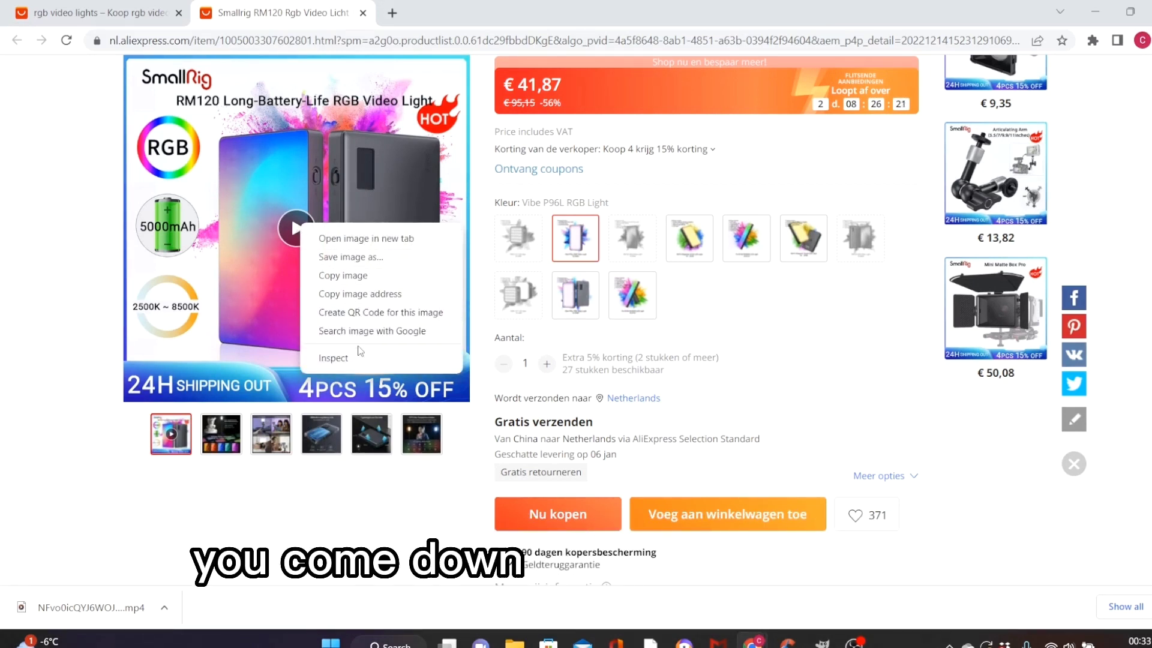
click(333, 359)
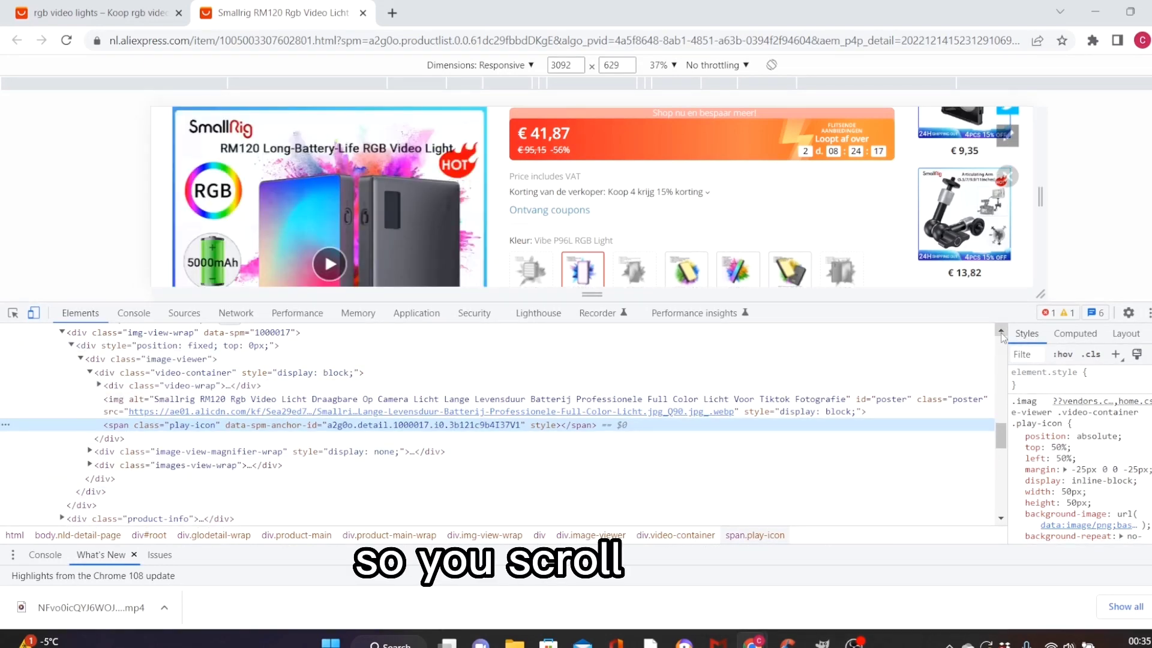
- Expand the div.video-wrap node to reveal the <video> tag and its mp4 src URL
click(1001, 332)
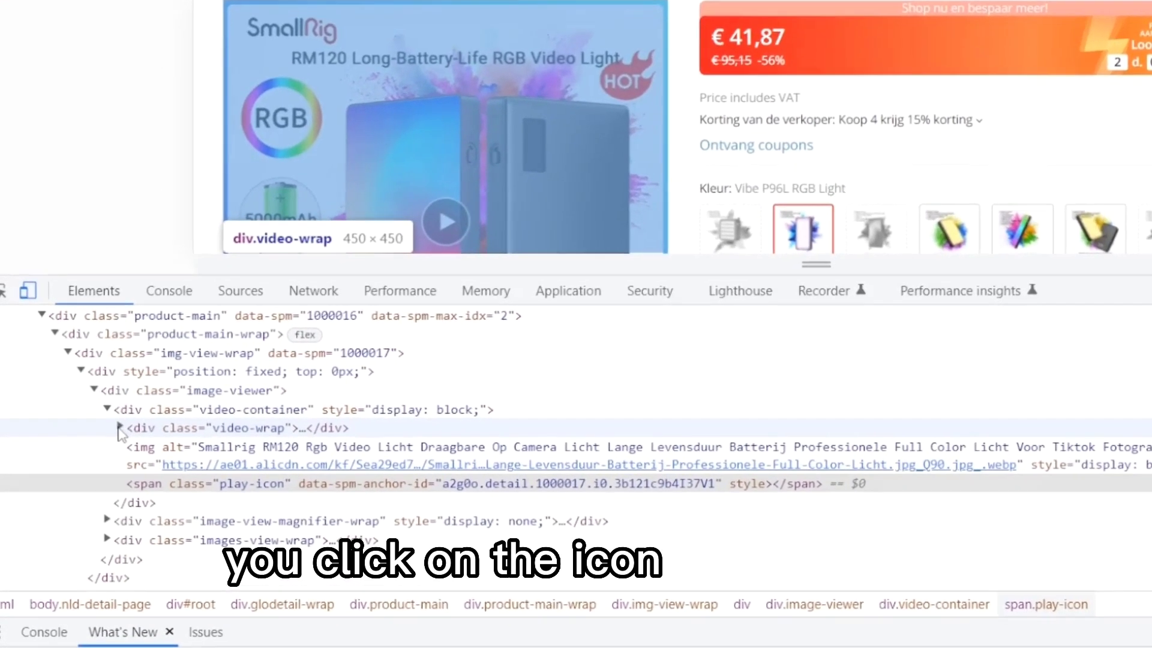
click(118, 427)
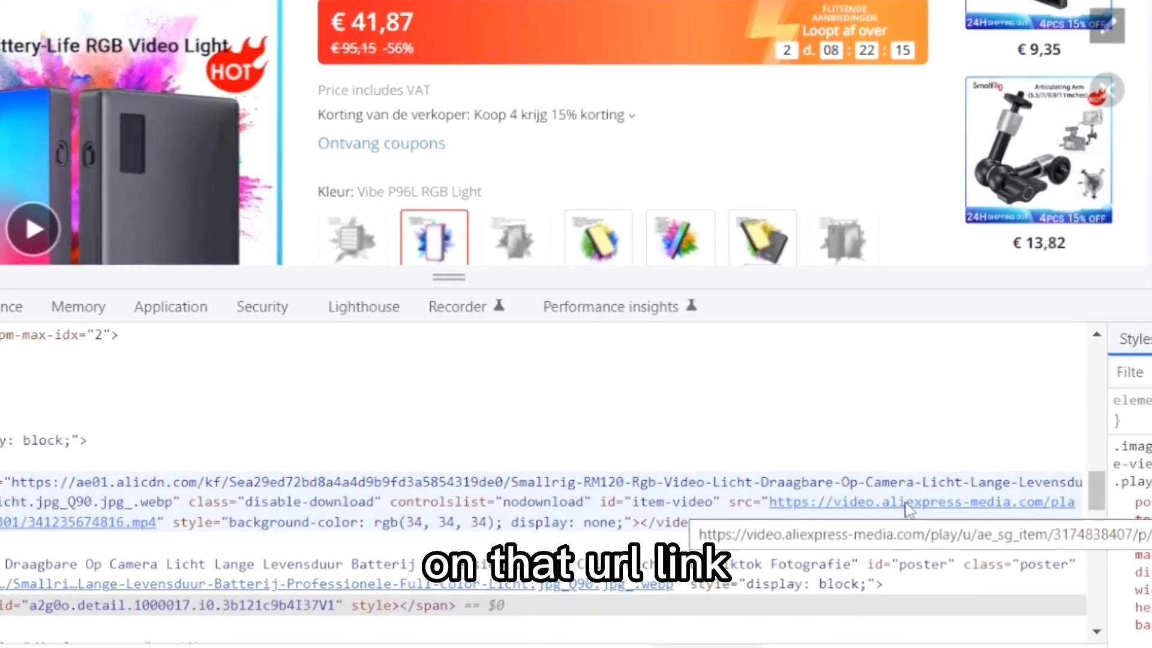
- Open the <video> element's mp4 src link in a new Chrome tab
click(907, 509)
right_click(909, 513)
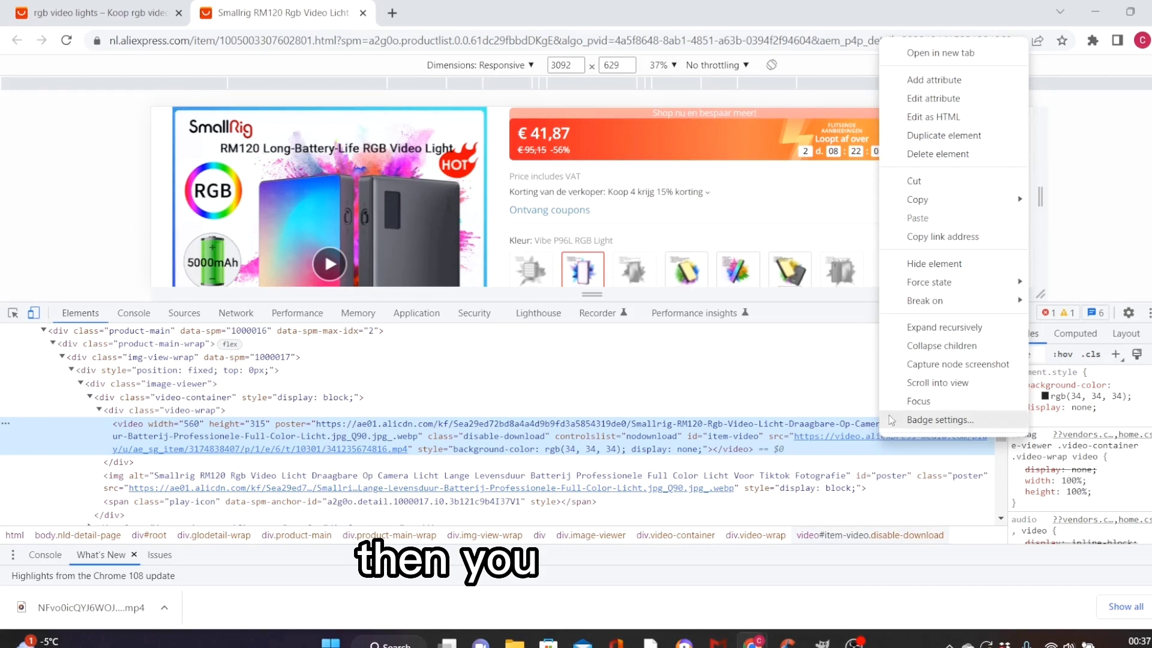
click(918, 55)
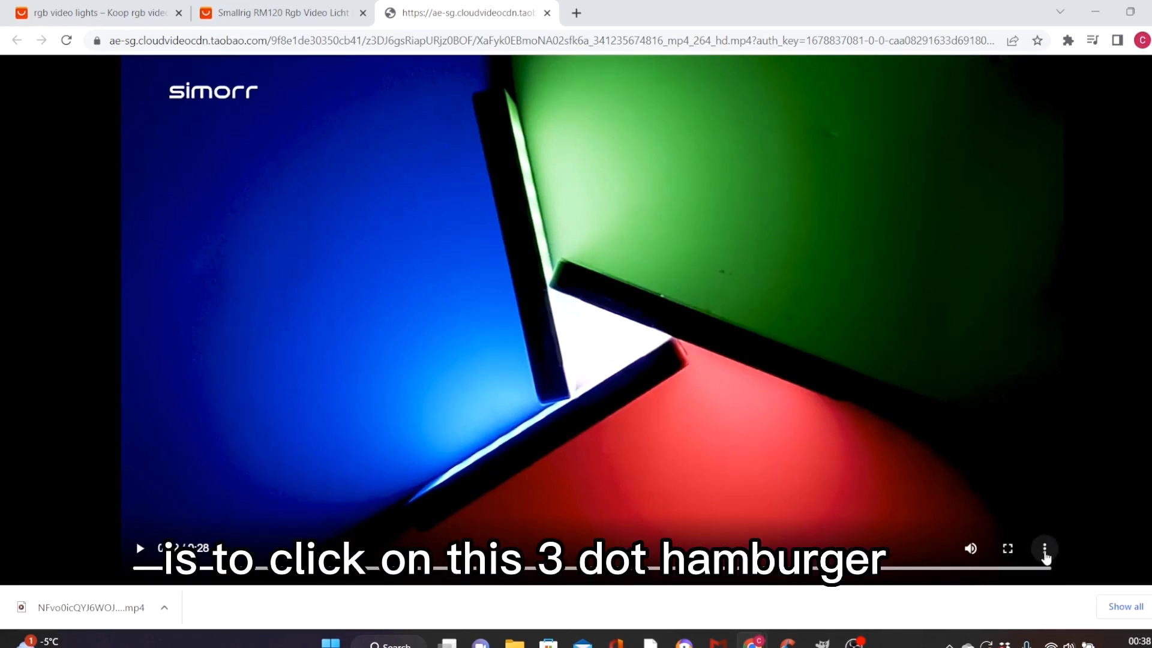
- Download the playing MP4 clip from the video player's three-dot menu
click(1045, 551)
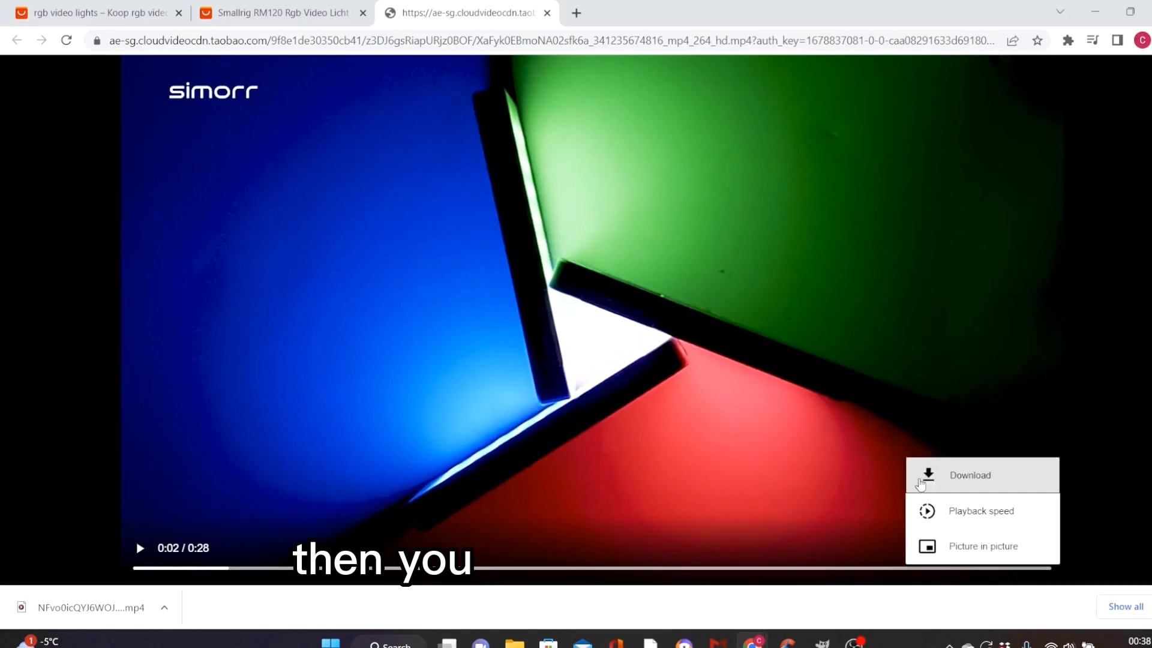
click(968, 480)
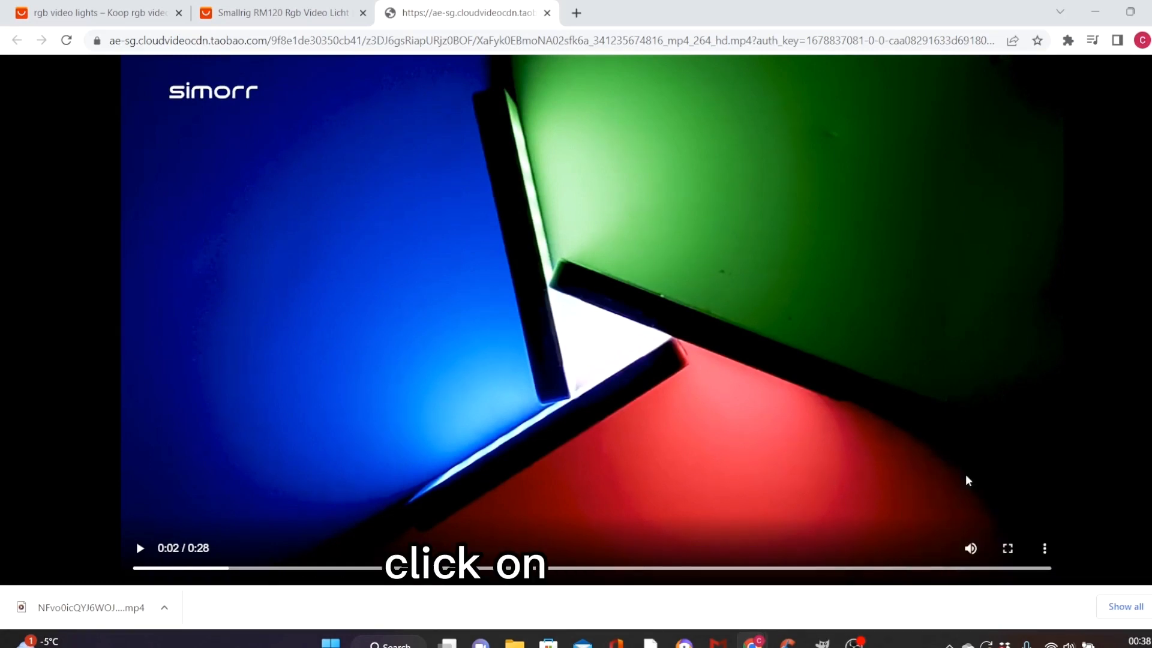